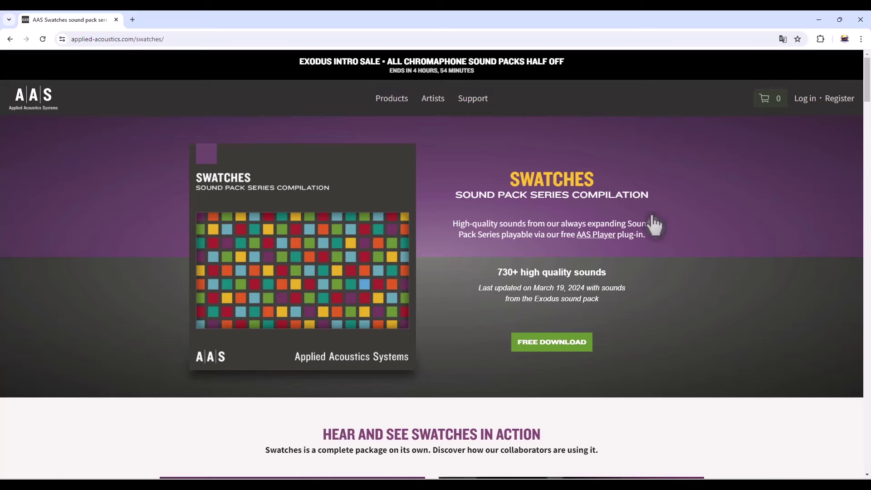
Start the free download of the Swatches sound pack compilation from the Applied Acoustics Systems site.
click(565, 349)
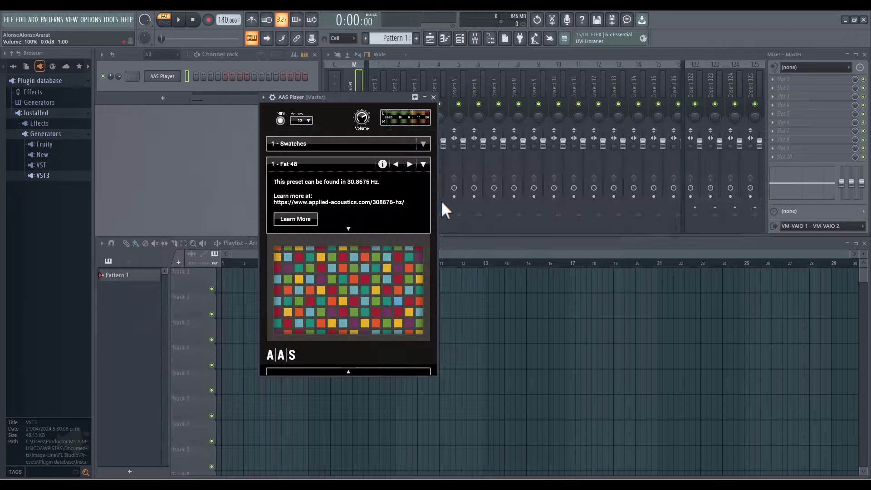
Switch to FL Studio and set the number of voices in the AAS Player plug-in to 32.
drag(367, 99, 385, 97)
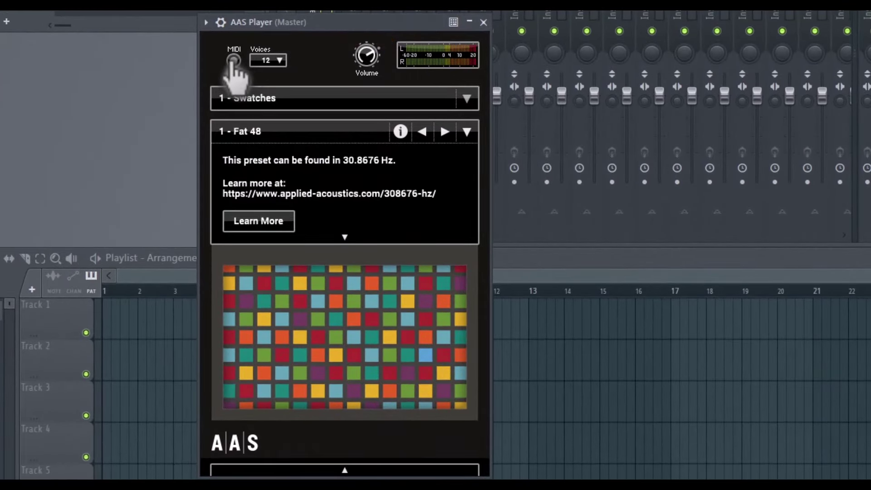
click(273, 61)
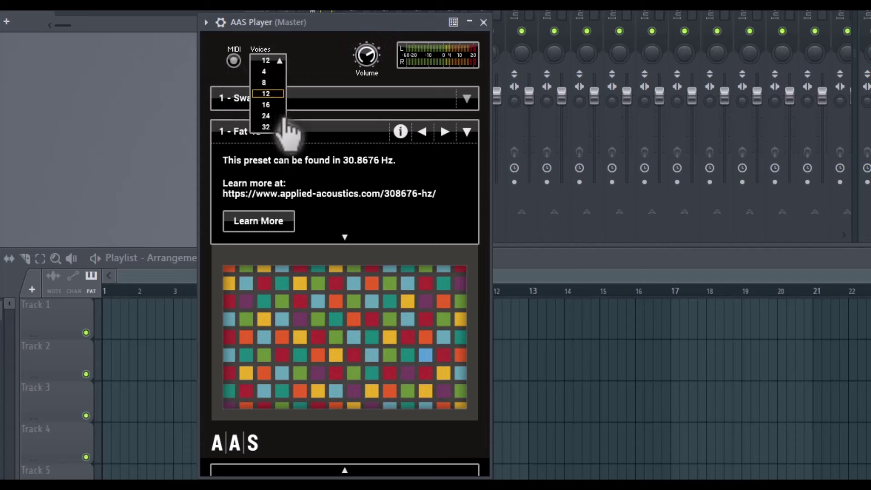
click(271, 127)
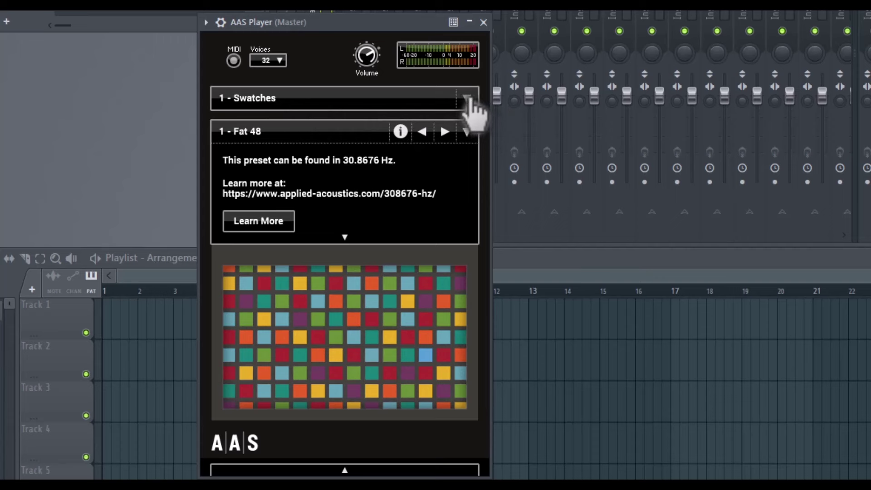
Browse the Swatches preset list and load preset 42 - Dear Freddie Phaser (Key) from All That Jazz.
click(467, 132)
scroll(430, 204, down, 5)
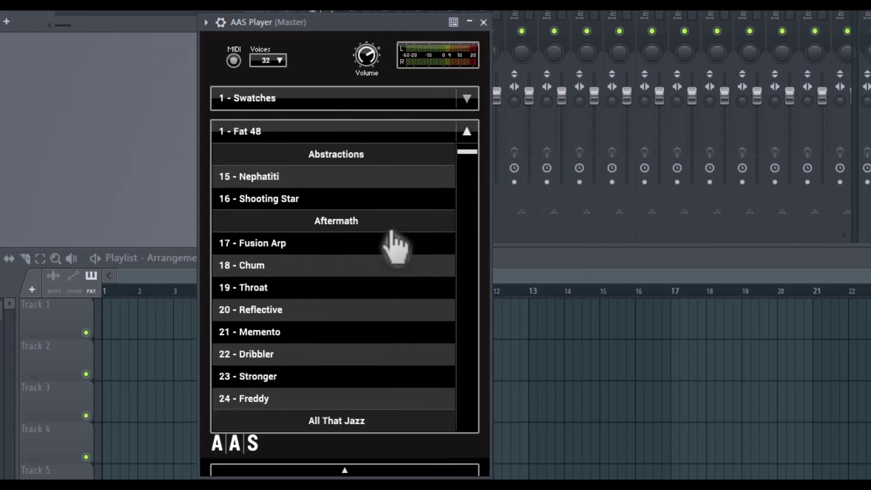
scroll(320, 299, down, 3)
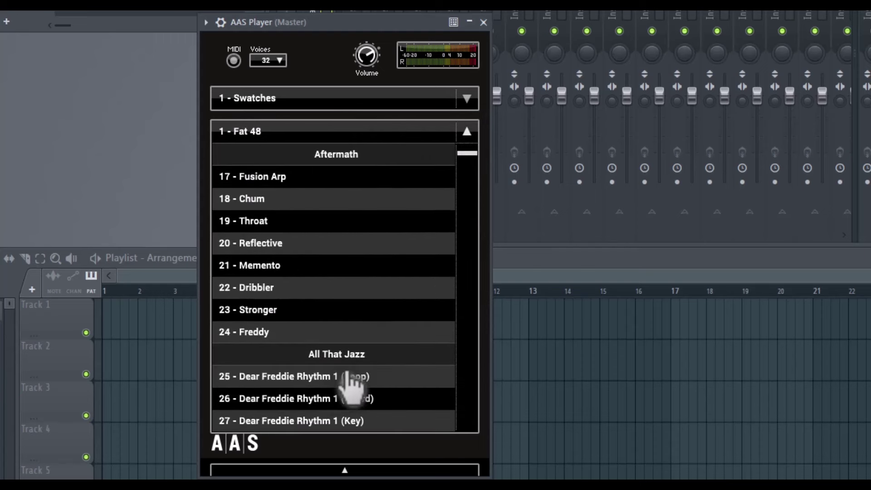
scroll(336, 340, down, 7)
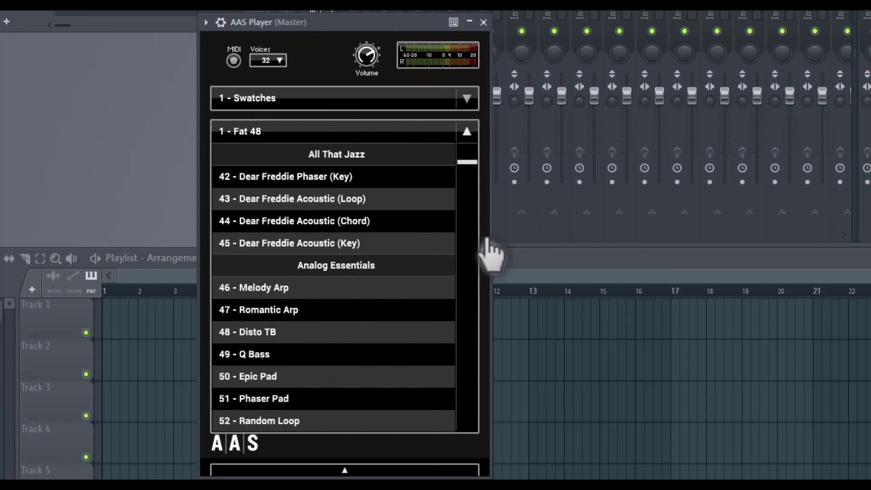
click(467, 131)
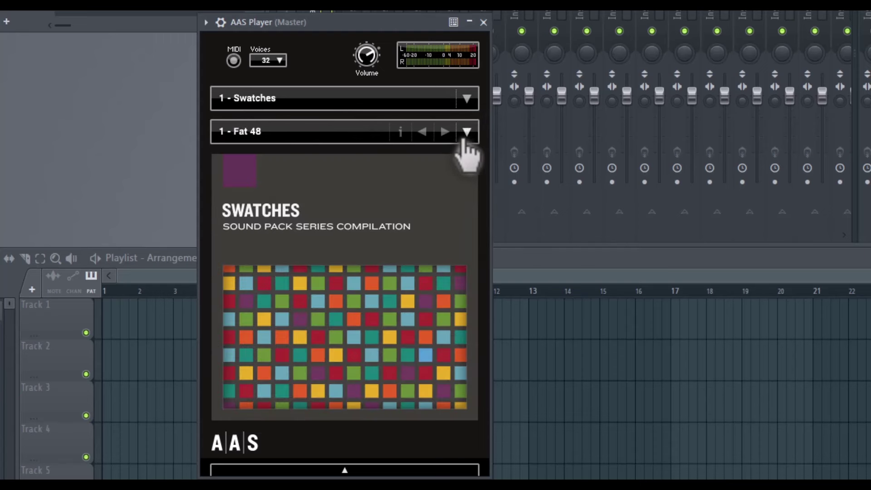
click(466, 131)
click(284, 178)
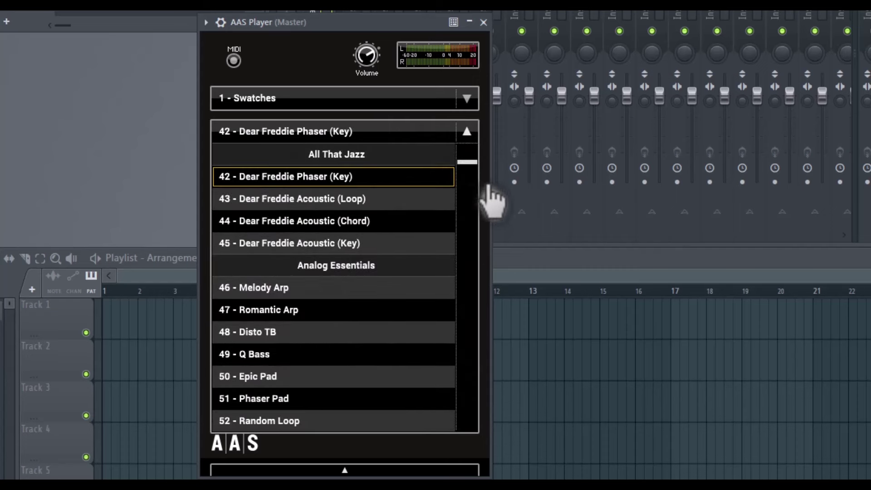
click(466, 131)
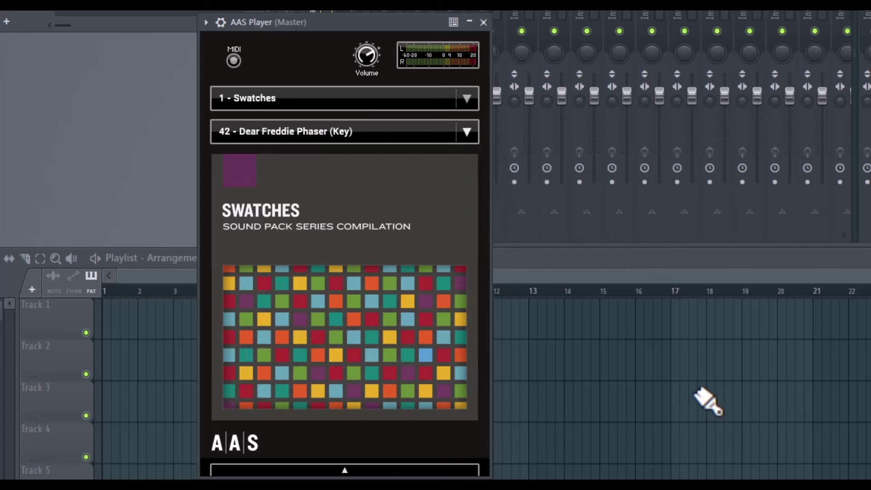
Examine AAS Player's version and third-party licence information through to its end, and close it.
click(347, 473)
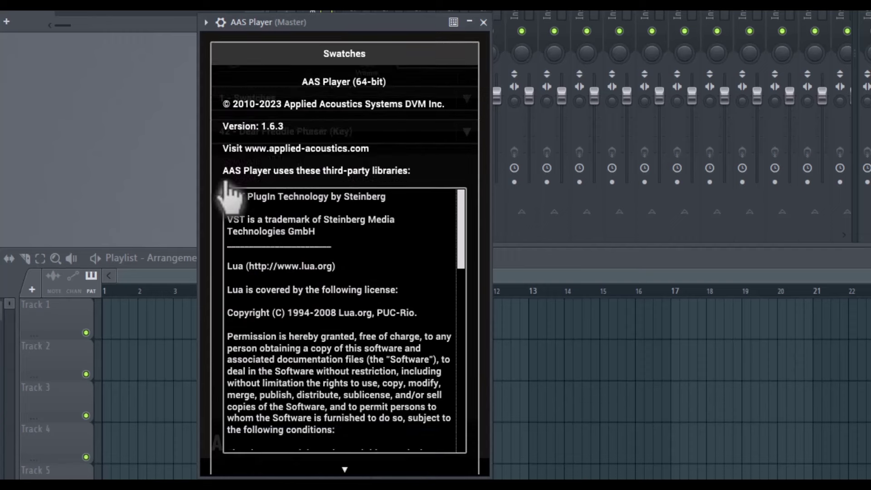
drag(462, 216, 436, 411)
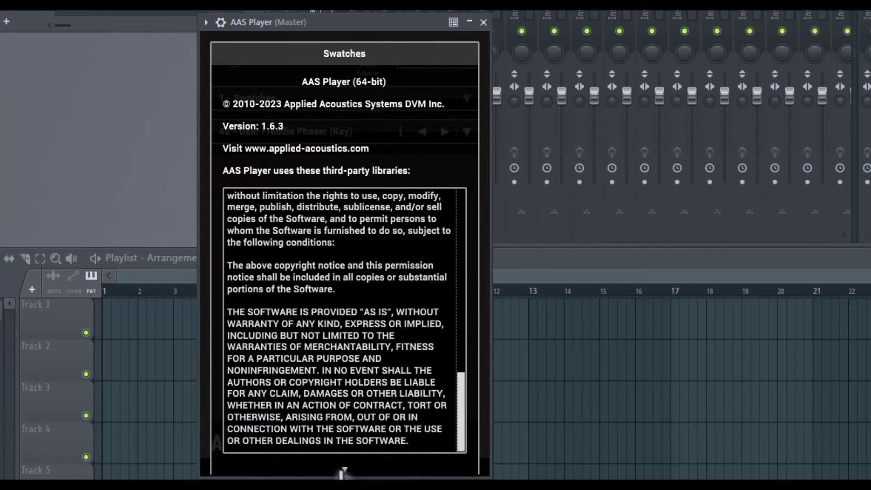
click(343, 471)
drag(304, 24, 325, 23)
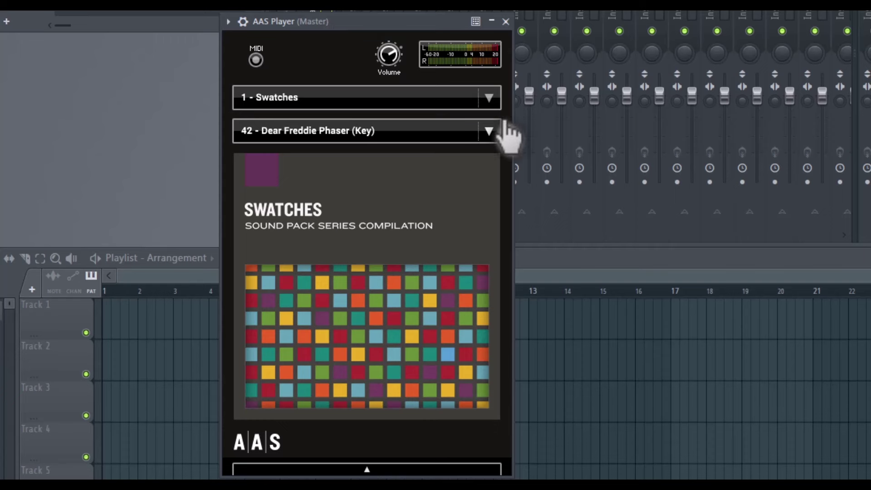
Audition the three Dear Freddie Acoustic presets one after another: Loop, Chord and Key.
mouse_move(467, 133)
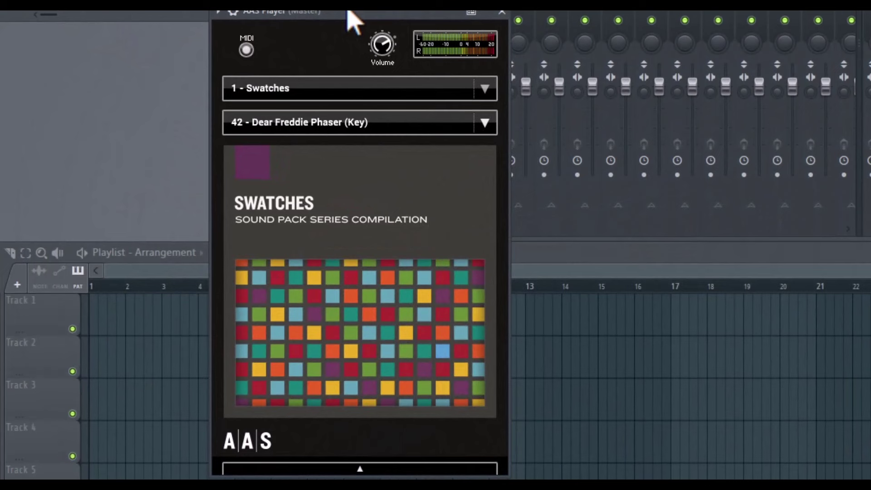
click(461, 122)
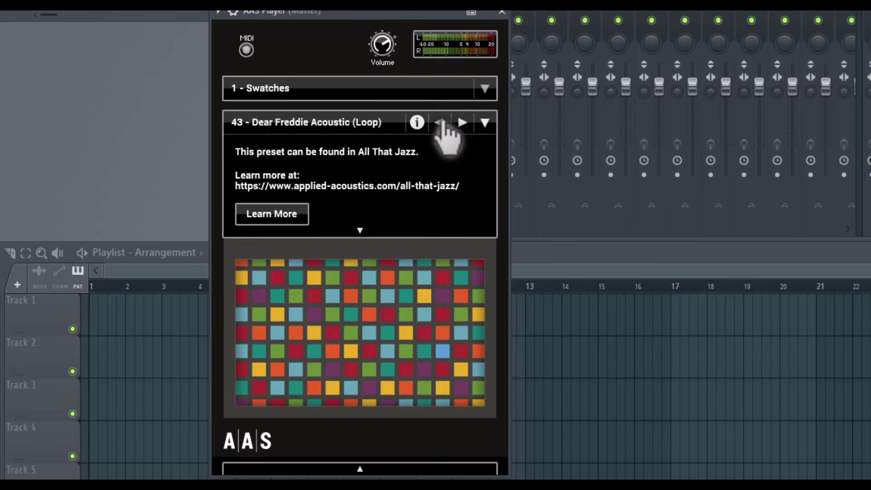
click(461, 122)
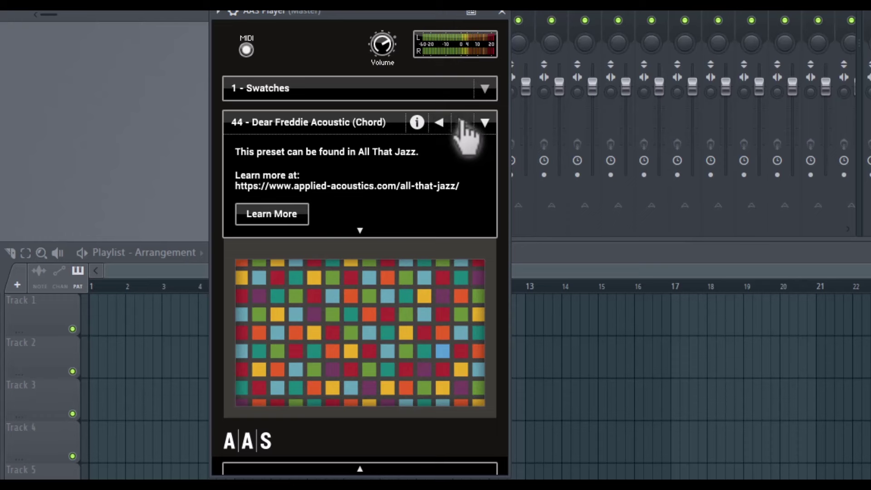
click(461, 121)
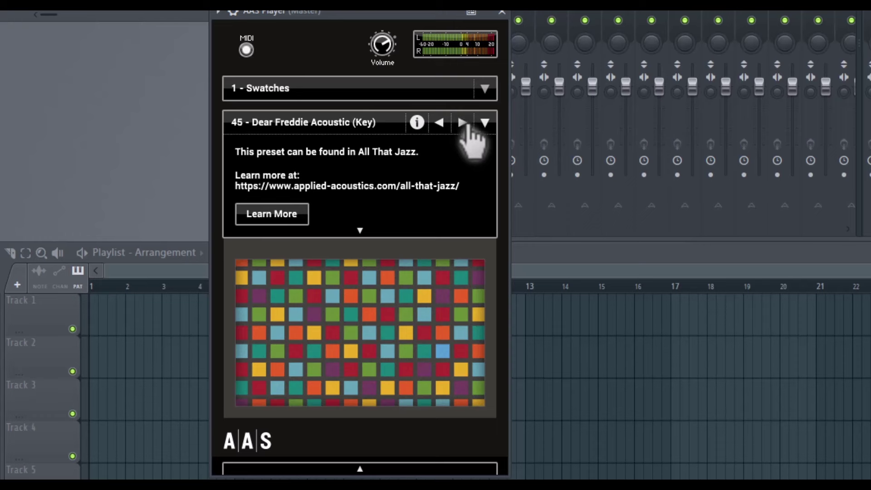
Audition the Analog Essentials presets Melody Arp, Romantic Arp, Q Bass, Epic Pad and Phaser Pad.
click(484, 122)
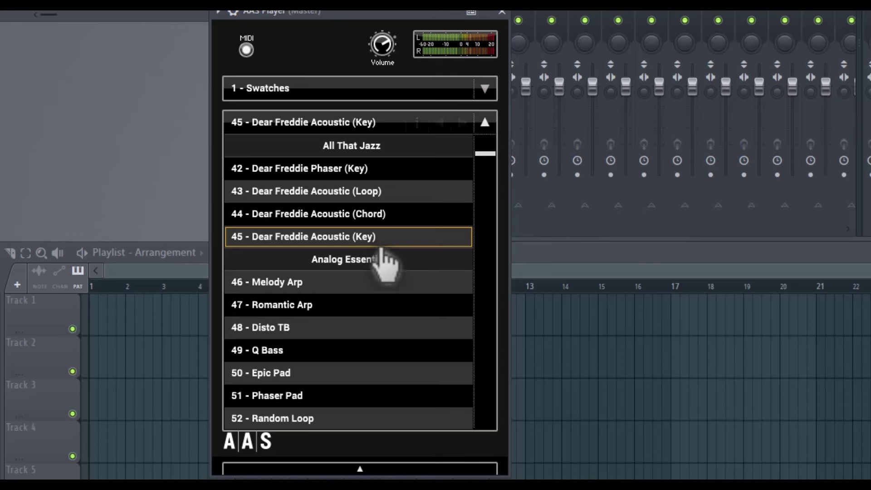
click(370, 284)
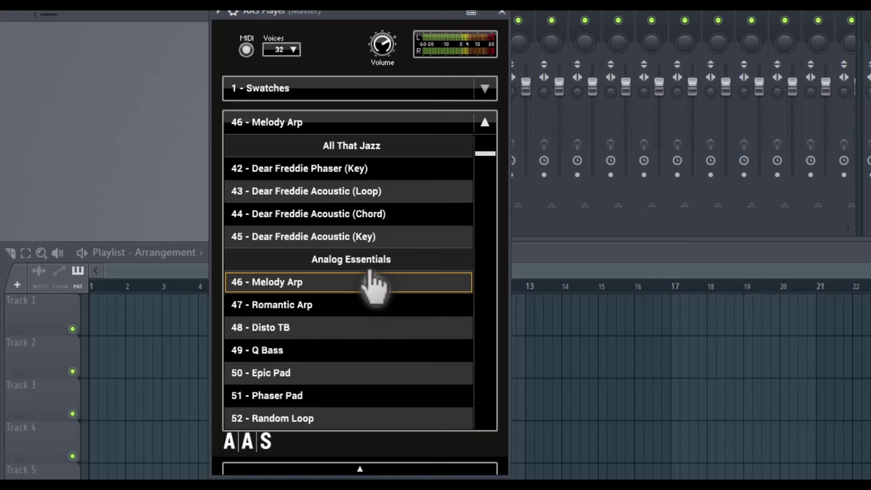
click(336, 303)
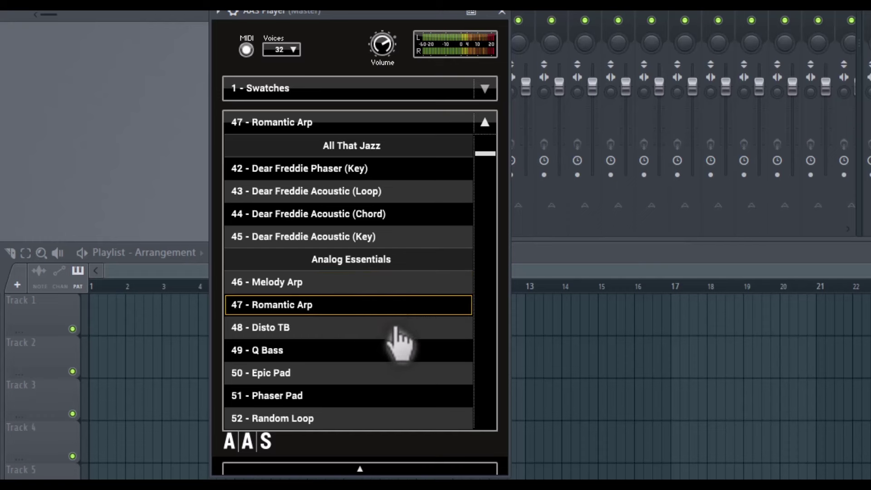
click(317, 359)
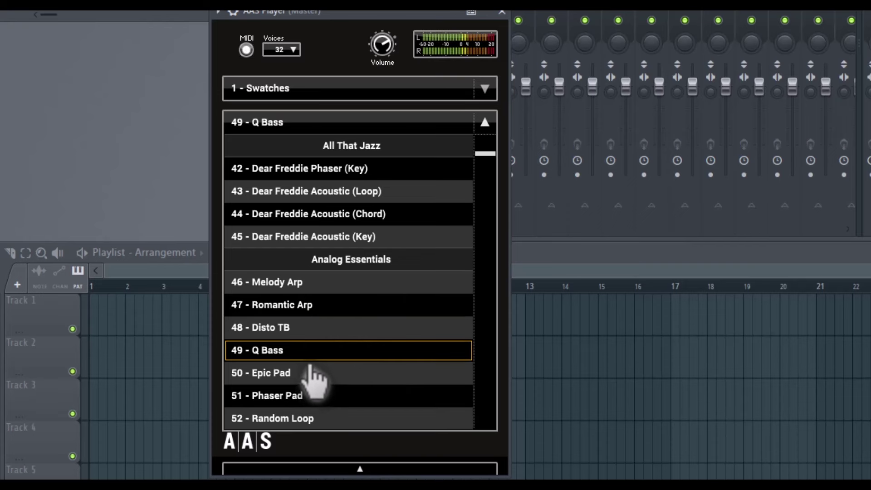
click(298, 370)
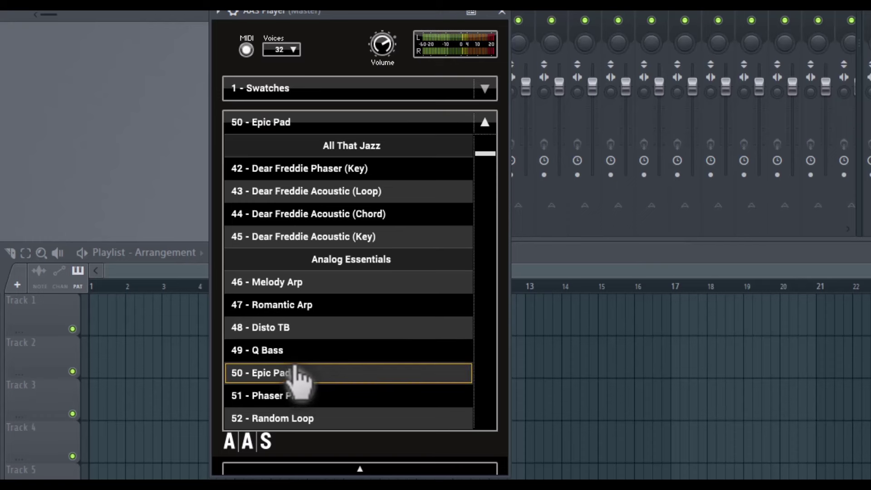
click(319, 398)
Audition the Analog Orchestra presets Accordion, Cello, Clarinet, Strings Pizzicato and Violin 1.
scroll(317, 399, down, 2)
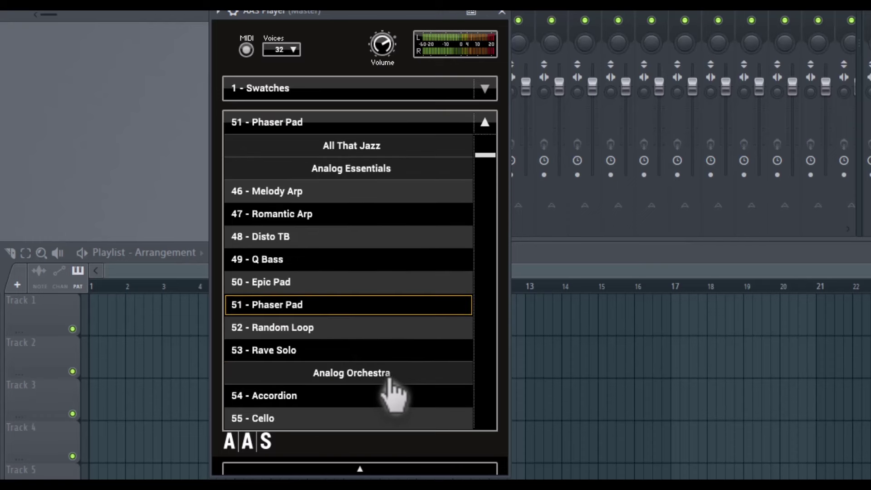
click(329, 395)
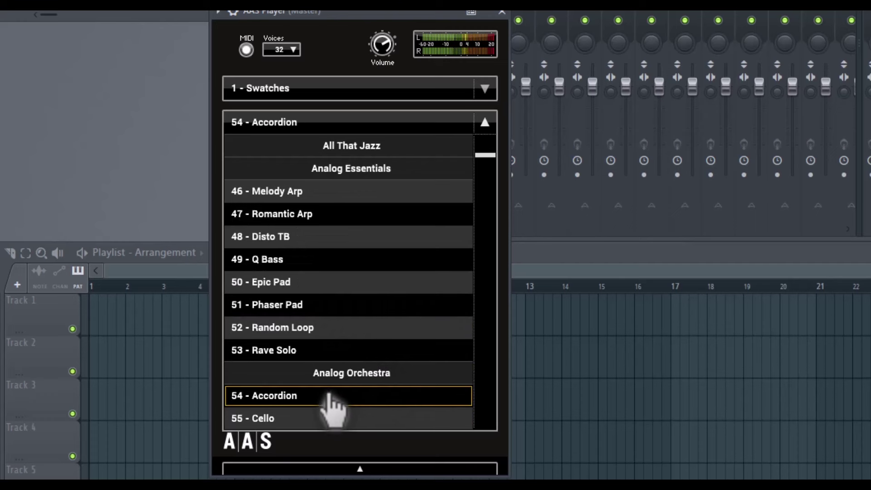
click(317, 417)
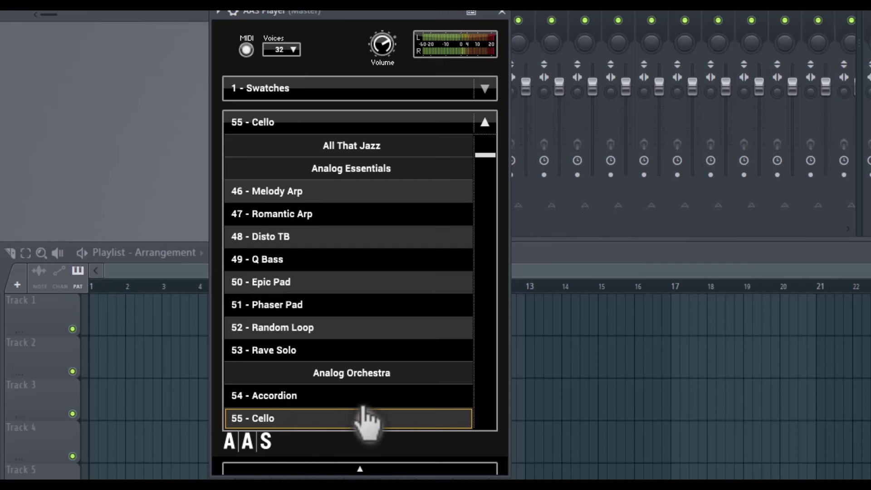
scroll(363, 415, down, 2)
click(305, 403)
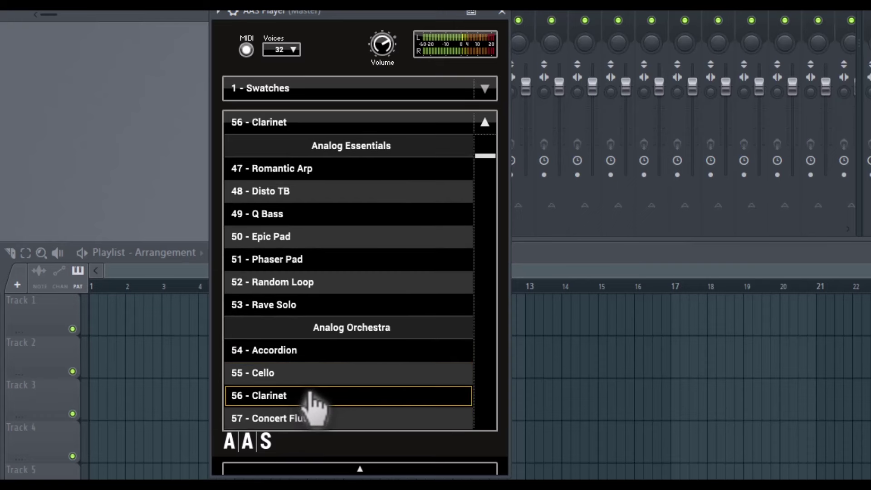
scroll(345, 367, down, 3)
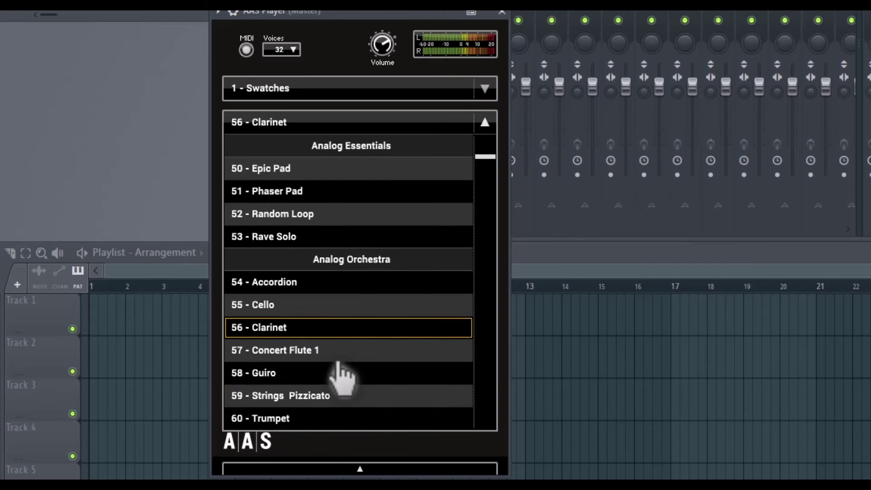
scroll(331, 381, down, 2)
click(310, 356)
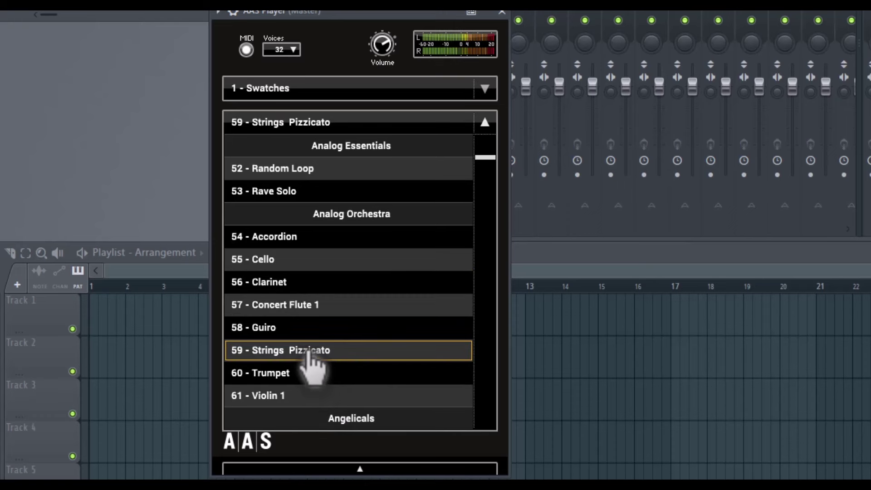
click(305, 401)
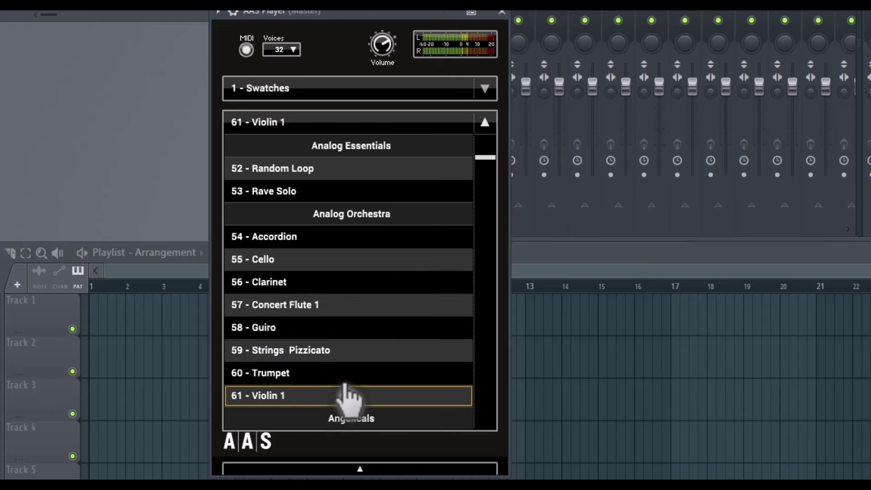
Audition the Angelicals presets Carpetry, Collateral, Intro Sweep and Lovely Tines.
scroll(354, 402, down, 2)
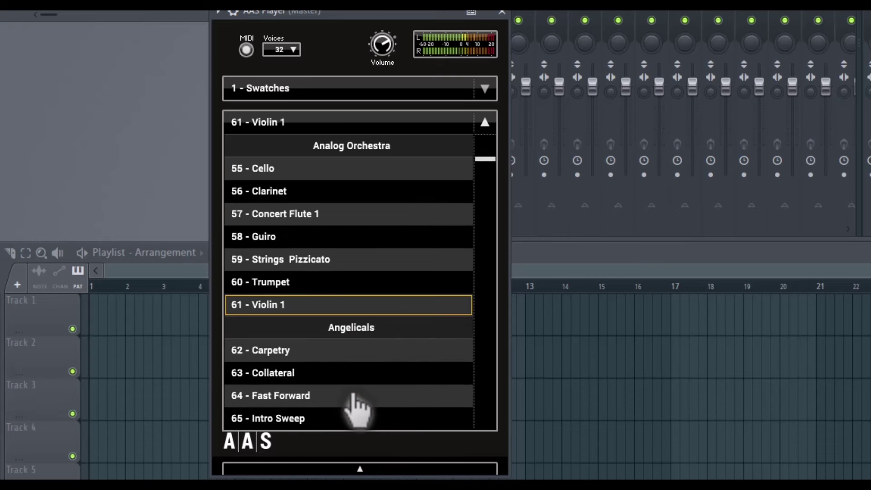
click(320, 357)
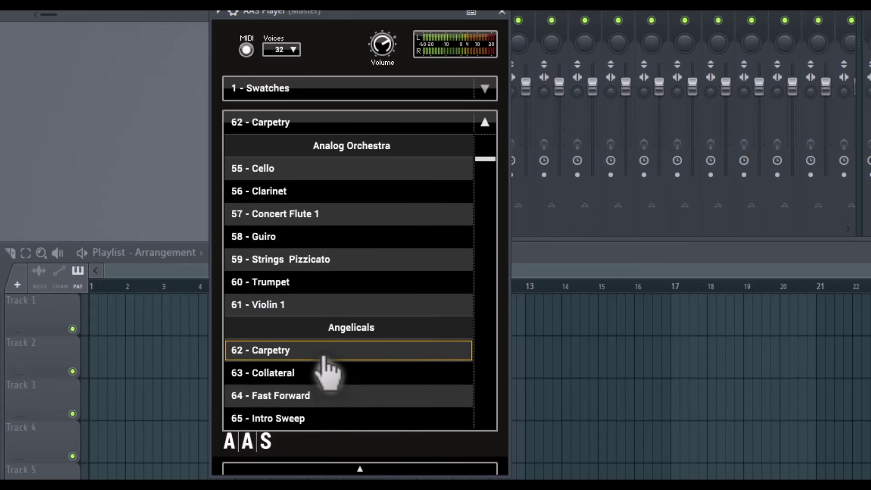
click(320, 378)
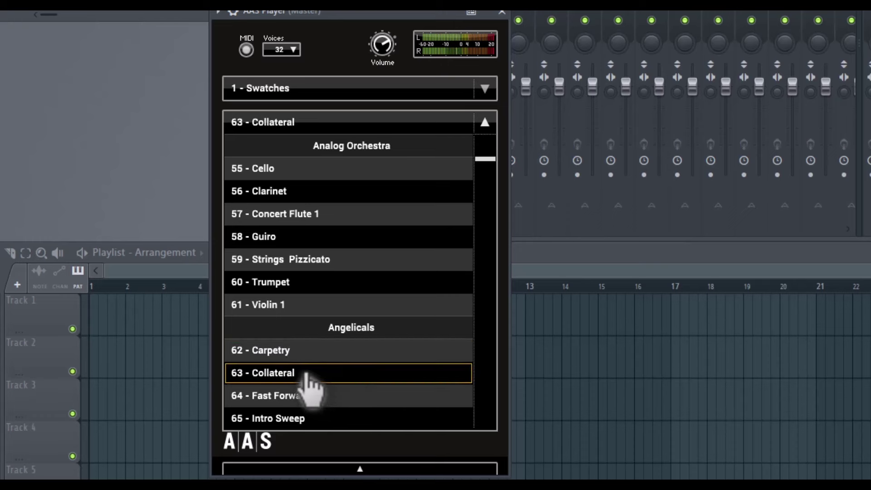
scroll(313, 390, down, 2)
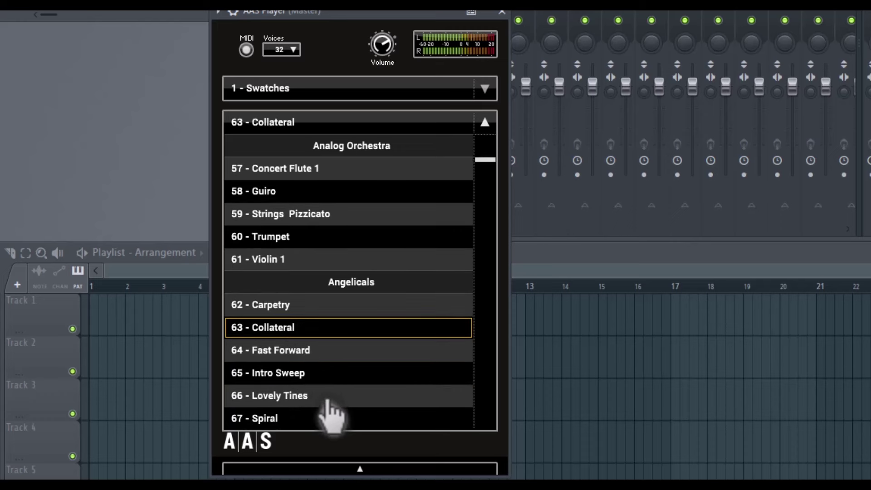
click(309, 377)
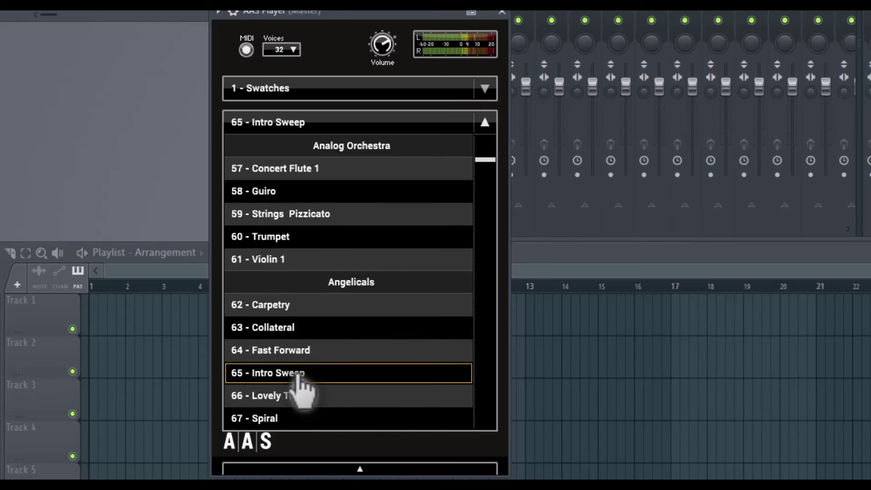
click(304, 397)
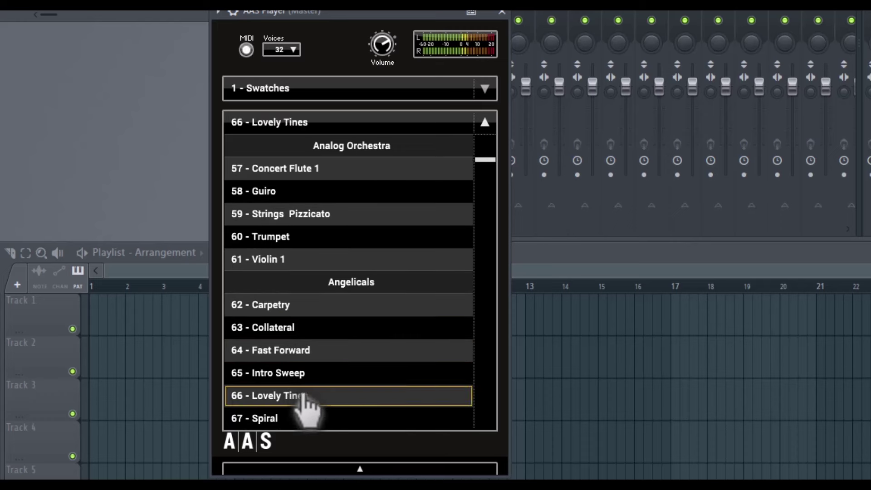
Audition the Angelicals preset Spiral and the Asymmetric presets Fat Tune, The King of Instruments, Cinematic and Swells Ambient.
scroll(309, 394, down, 1)
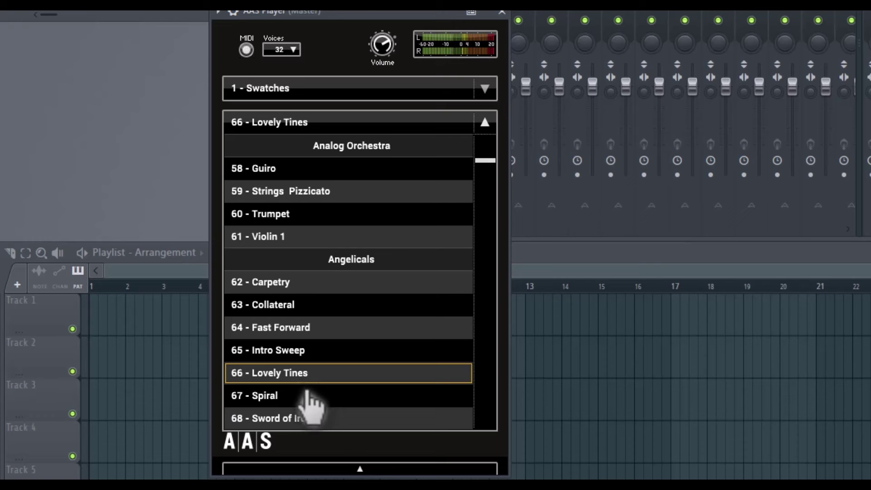
click(305, 396)
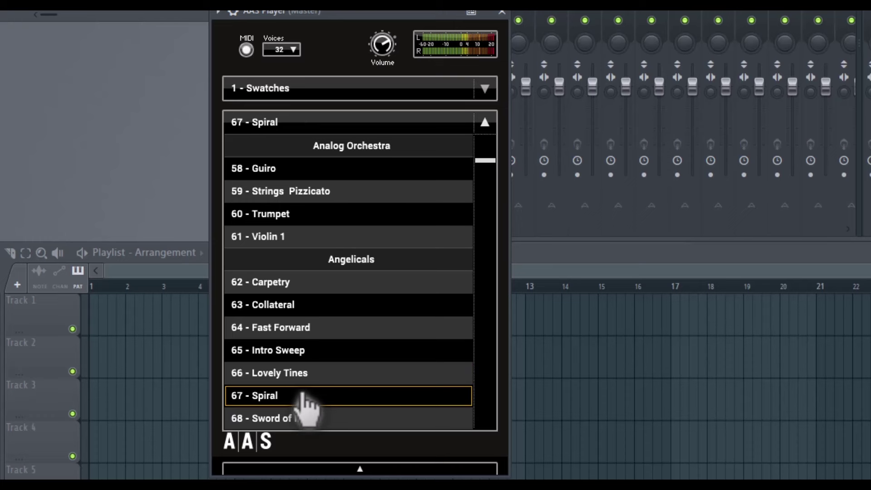
scroll(322, 377, down, 6)
click(339, 381)
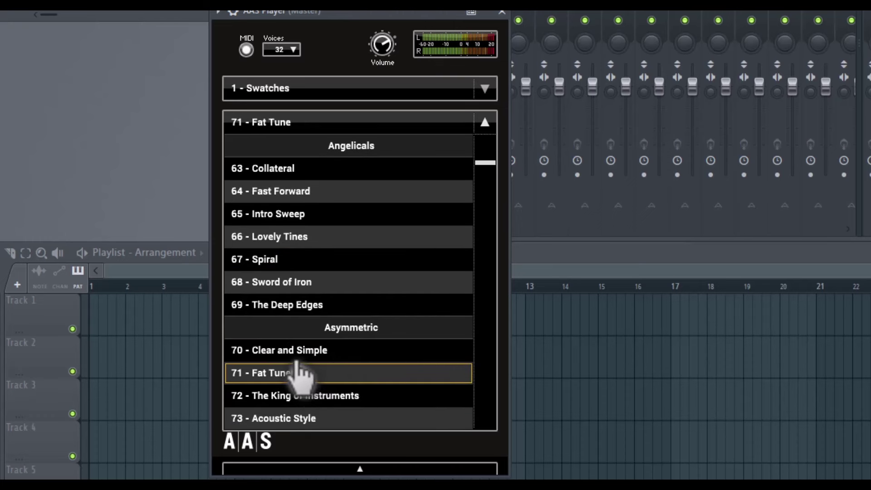
click(326, 391)
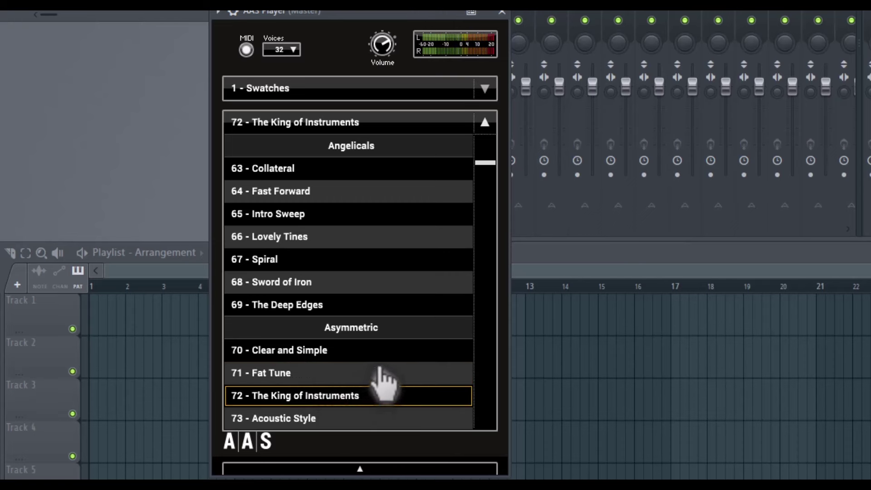
scroll(376, 377, down, 2)
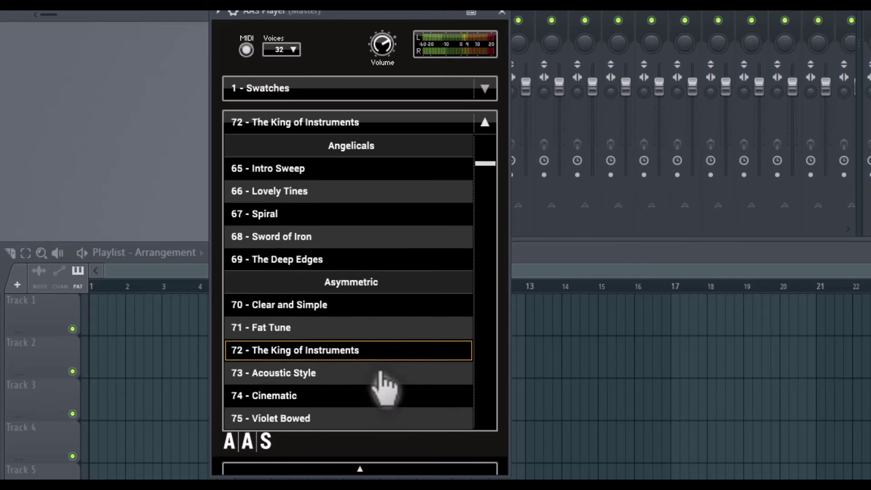
click(356, 354)
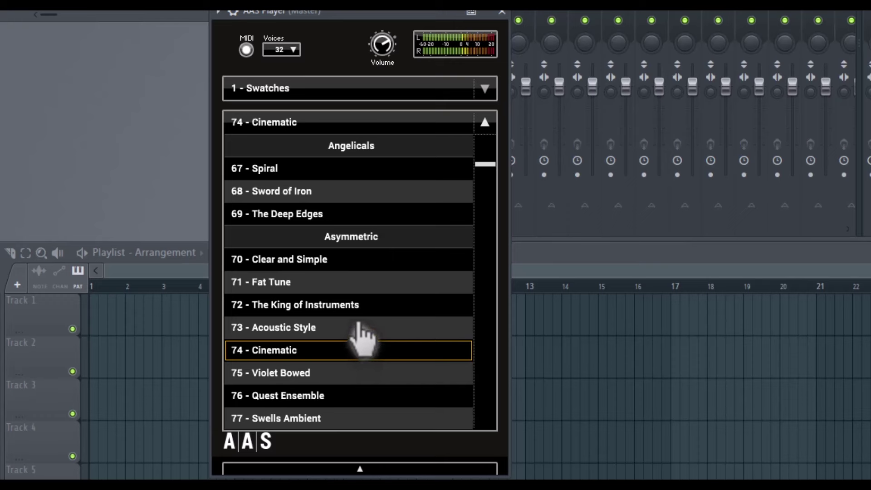
scroll(361, 334, down, 1)
click(300, 350)
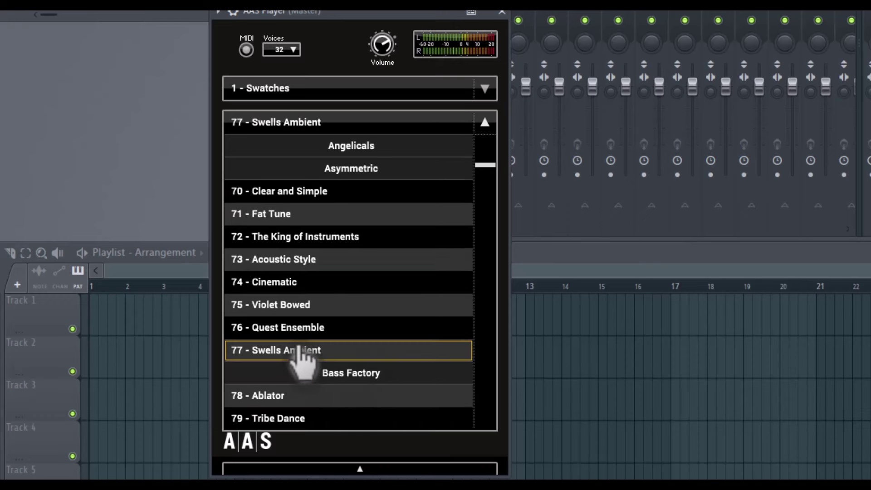
Audition the Bass Factory presets Ablator, So Groove Much Funk, Double Bass and Octaver.
scroll(307, 358, down, 1)
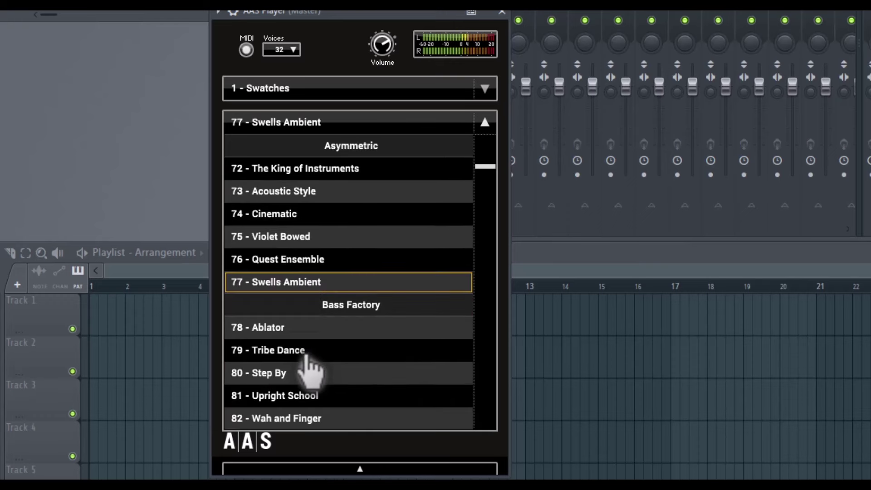
click(309, 332)
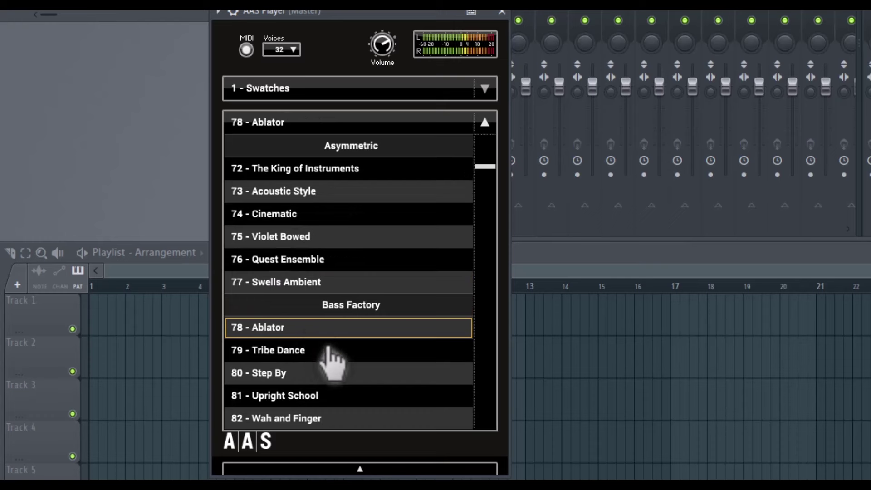
scroll(356, 406, down, 1)
click(346, 376)
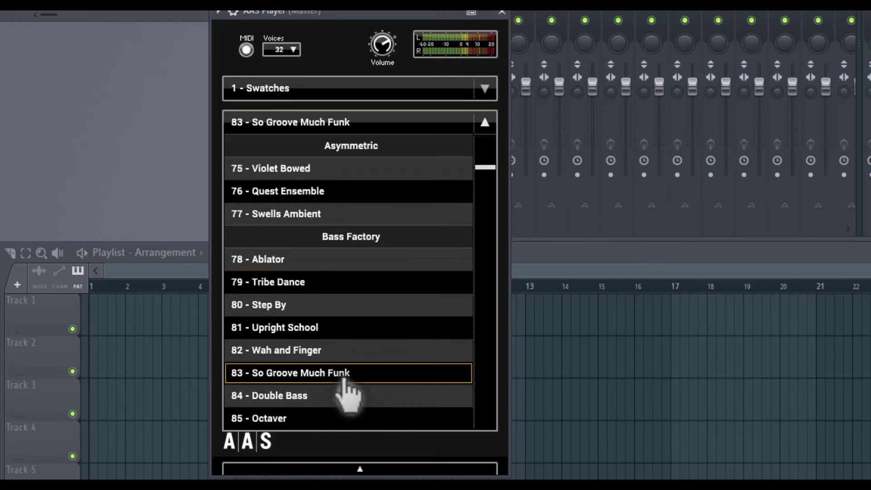
click(333, 394)
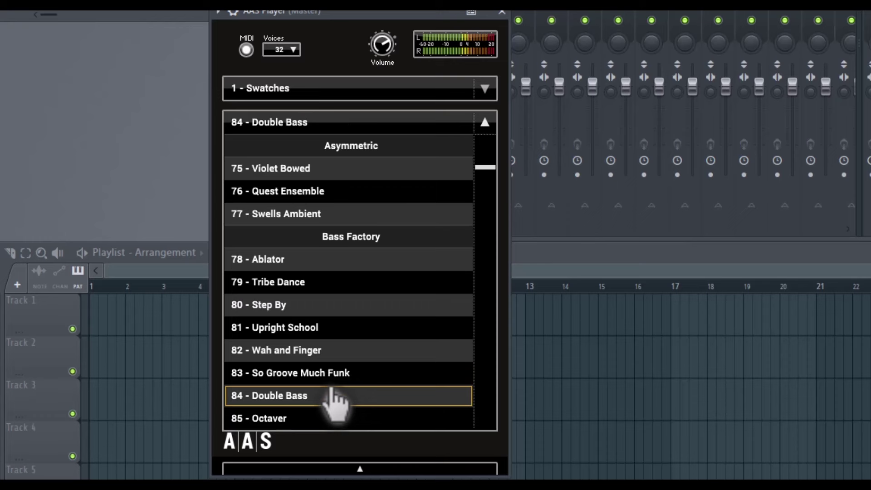
click(301, 416)
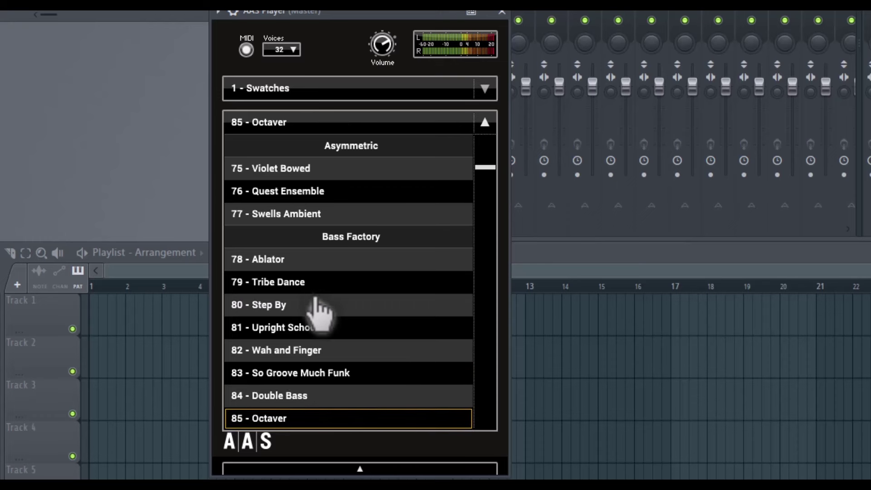
Audition the Blue Rhythms presets Swagger Wah Lead (Chord), Swagger (Key) and Swagger (Chord).
scroll(345, 345, down, 3)
click(341, 371)
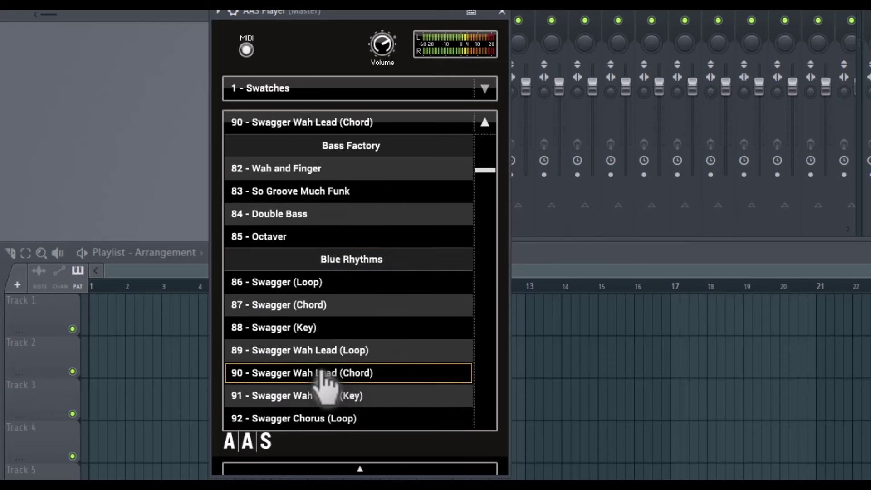
click(306, 334)
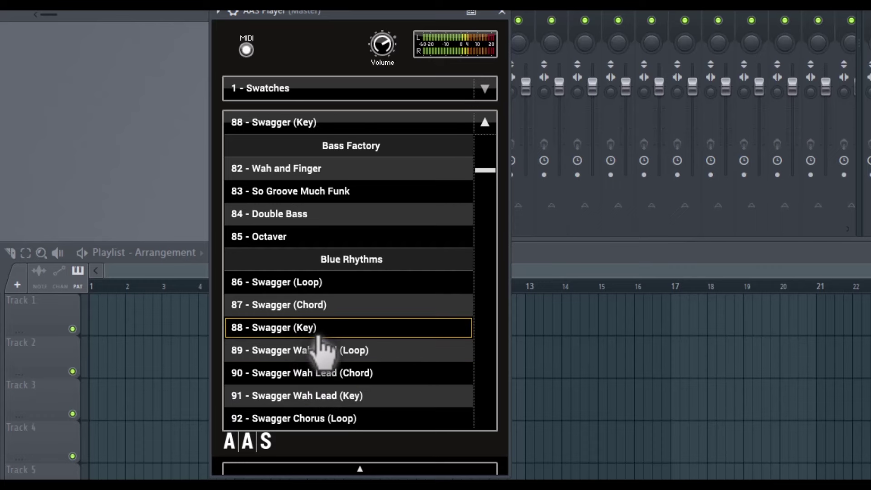
click(341, 304)
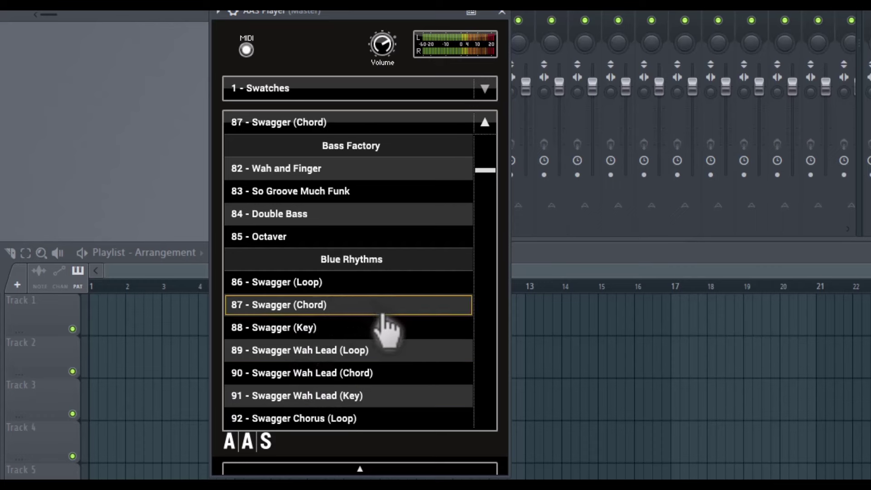
Audition the Caffeine presets Decaying Template, Bell's Haven, Hockey Intermission, Instant Octaver, Filthy Bugle and Particles and Rubber, and close the preset list.
scroll(376, 384, down, 2)
scroll(375, 384, down, 10)
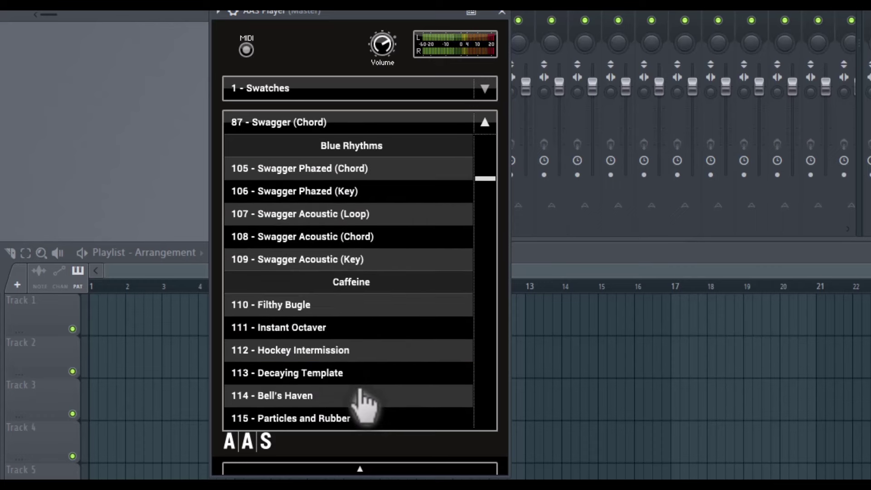
click(359, 375)
click(355, 401)
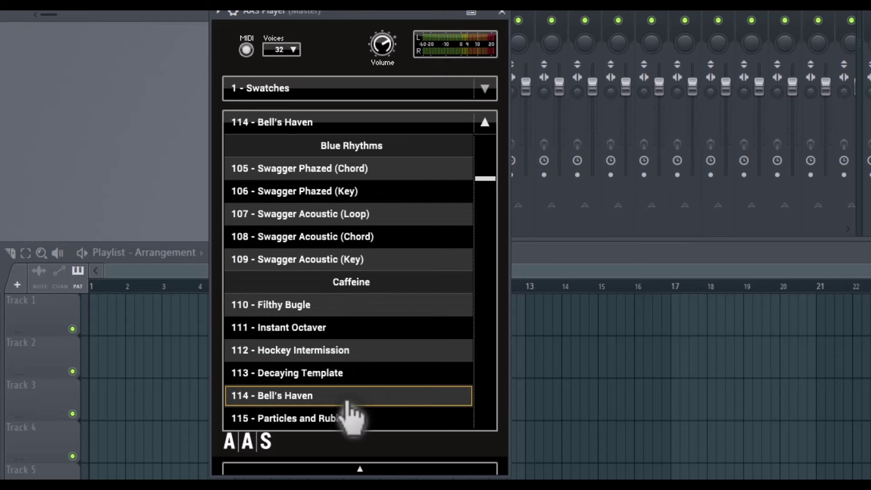
click(352, 351)
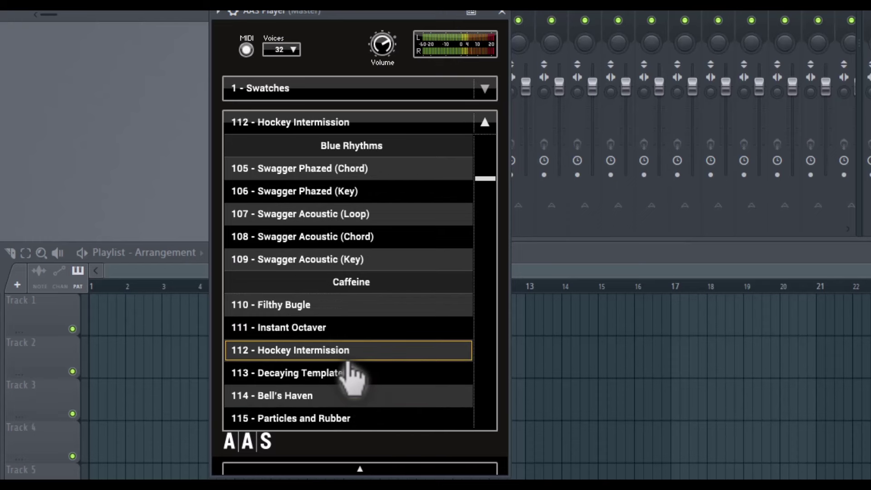
click(350, 328)
click(362, 313)
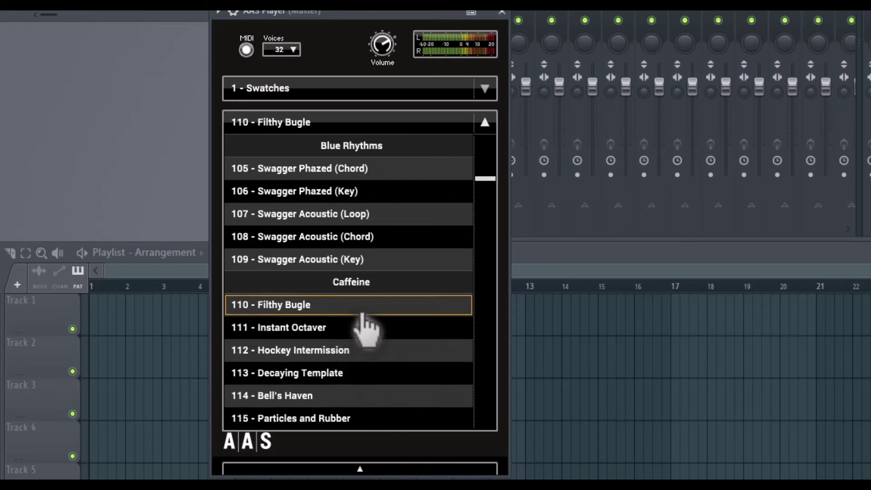
click(348, 419)
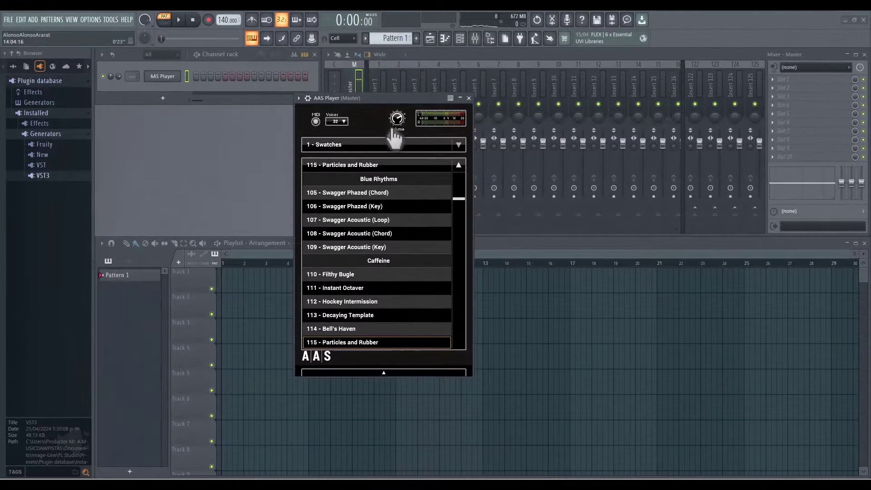
click(458, 165)
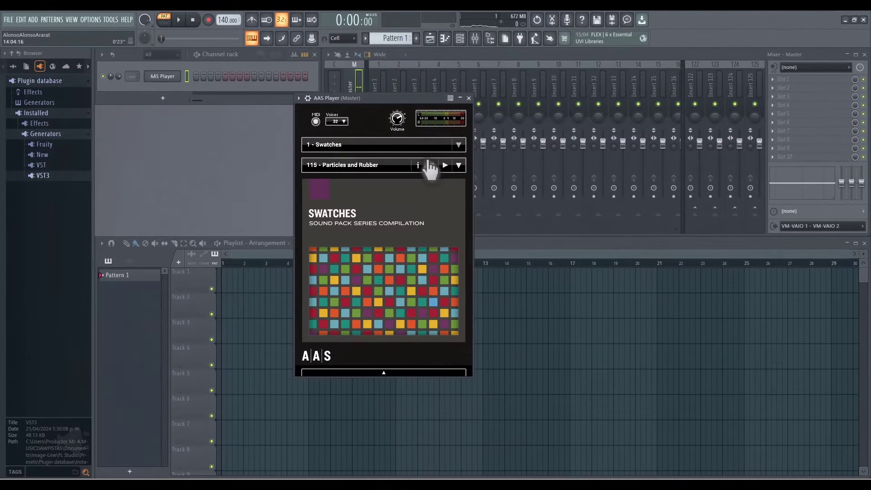